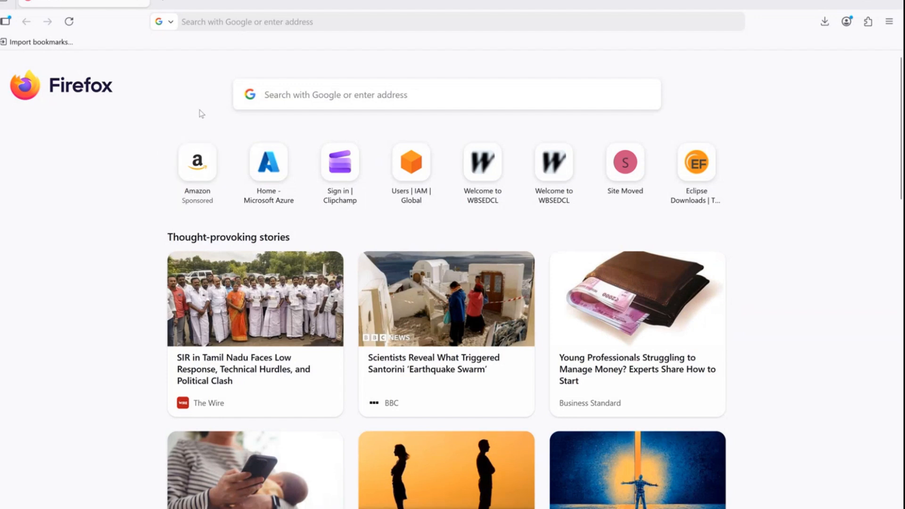
Search the web for "eclipse download" and open the Eclipse Foundation's downloads page
{"action": "left_click", "coordinate": [234, 21]}
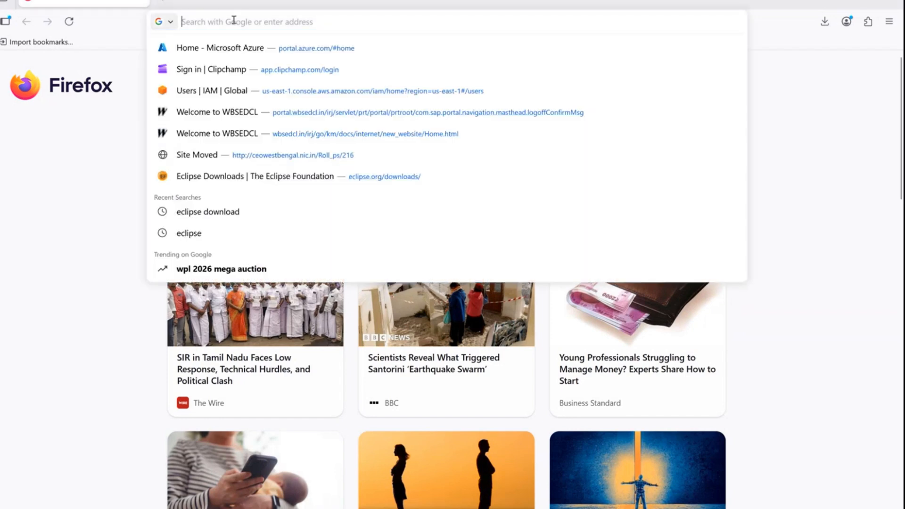
{"action": "type", "text": "eclipse"}
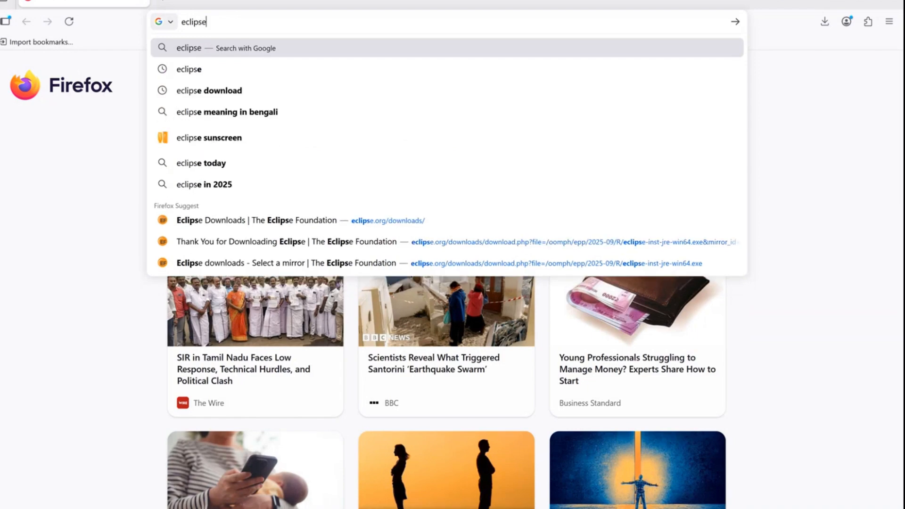
{"action": "left_click", "coordinate": [198, 71]}
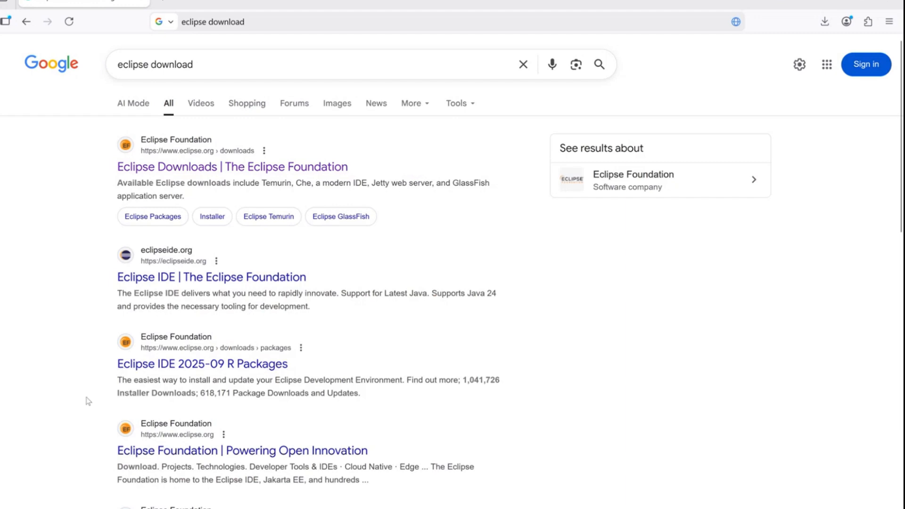
{"action": "left_click", "coordinate": [203, 174]}
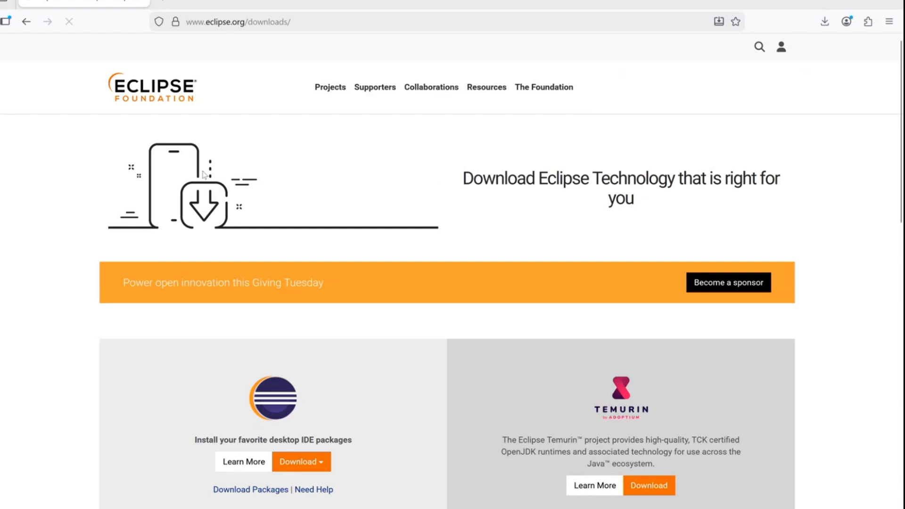
Download the x86_64 Eclipse IDE installer, eclipse-inst-jre-win64.exe, from the offered mirror
{"action": "scroll", "coordinate": [348, 362], "scroll_direction": "down", "scroll_amount": 3}
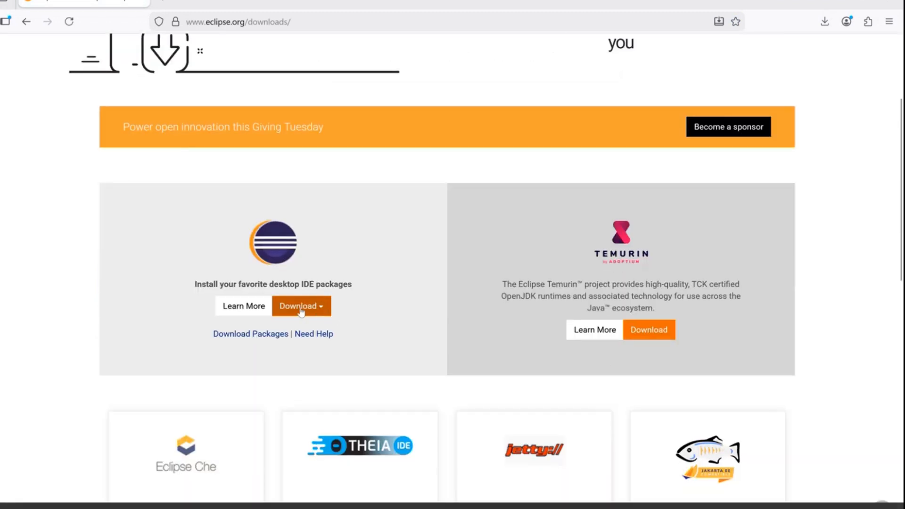
{"action": "left_click", "coordinate": [278, 308]}
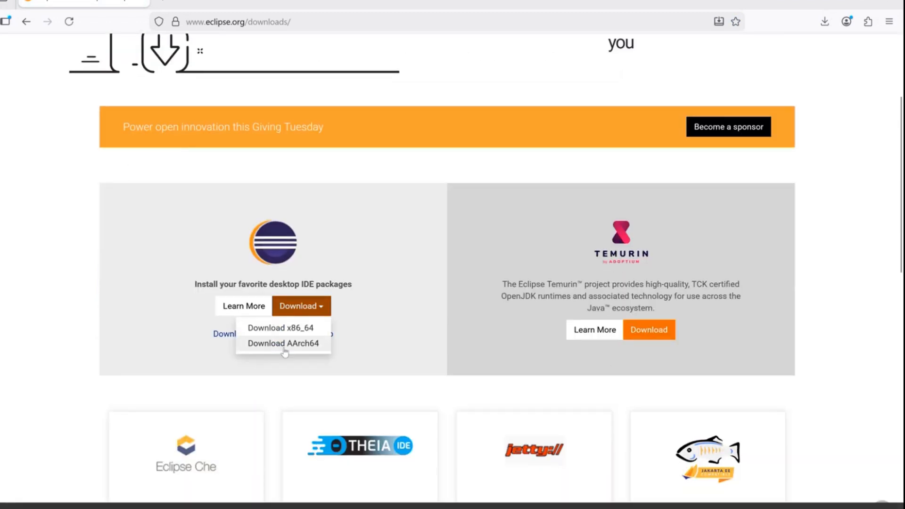
{"action": "left_click", "coordinate": [309, 334]}
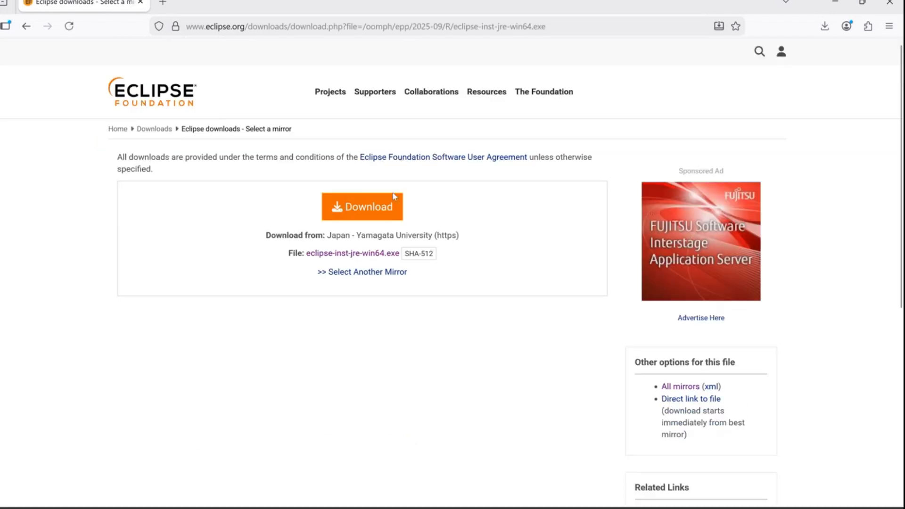
{"action": "left_click", "coordinate": [373, 209]}
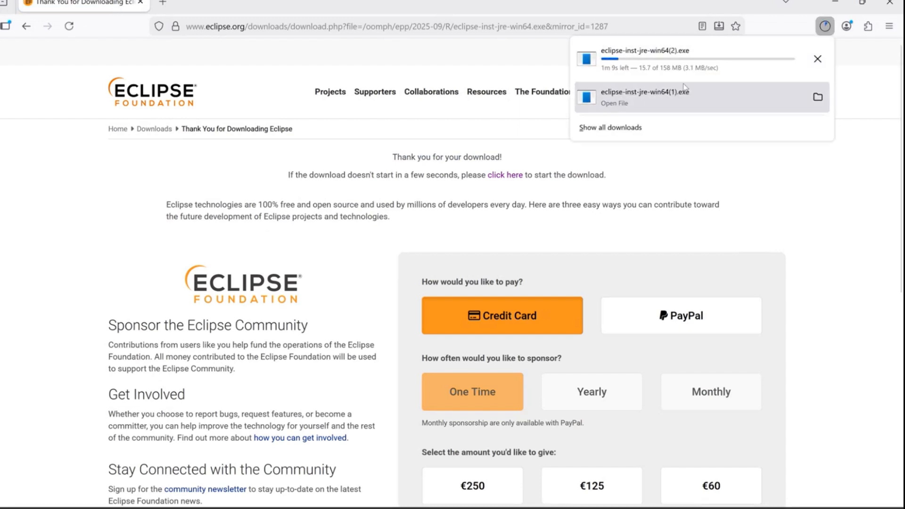
Run the downloaded Eclipse installer and choose the Eclipse IDE for Enterprise Java and Web Developers package
{"action": "left_click", "coordinate": [658, 97]}
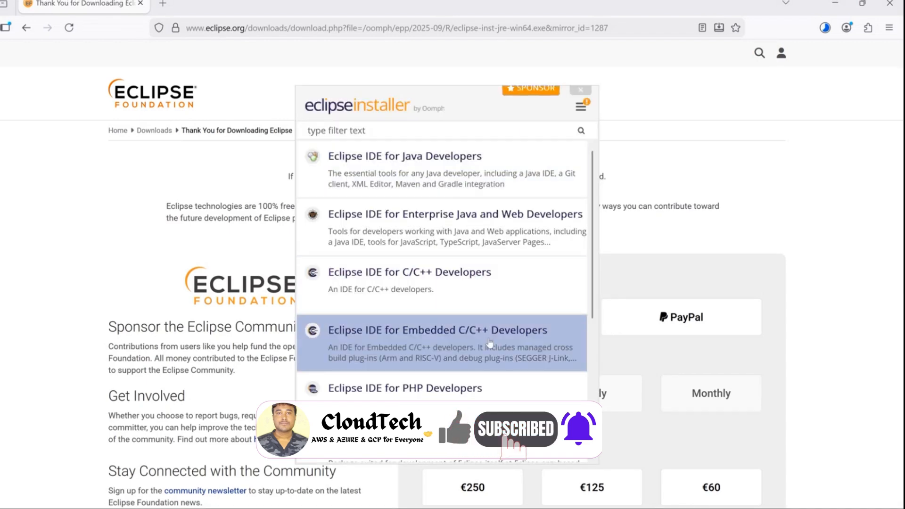
{"action": "scroll", "coordinate": [480, 330], "scroll_direction": "down", "scroll_amount": 3}
{"action": "scroll", "coordinate": [490, 341], "scroll_direction": "up", "scroll_amount": 3}
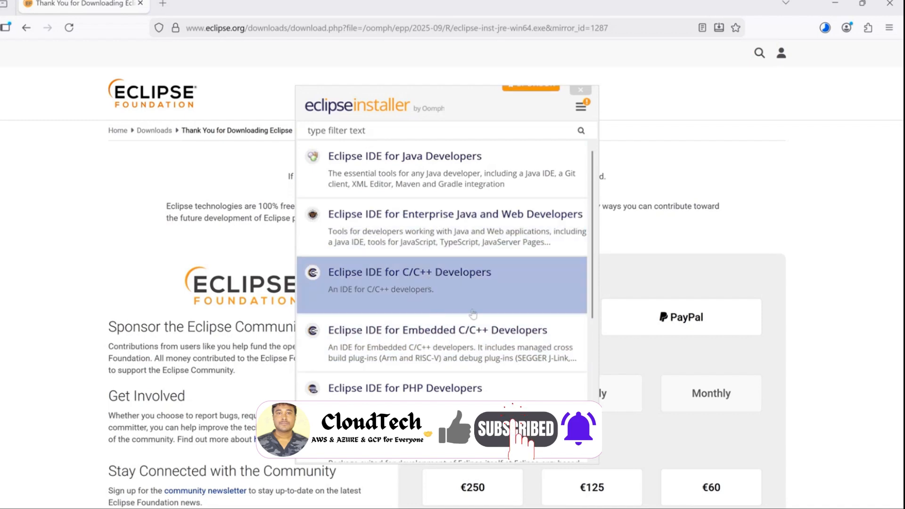
{"action": "scroll", "coordinate": [473, 308], "scroll_direction": "down", "scroll_amount": 3}
{"action": "scroll", "coordinate": [473, 314], "scroll_direction": "down", "scroll_amount": 2}
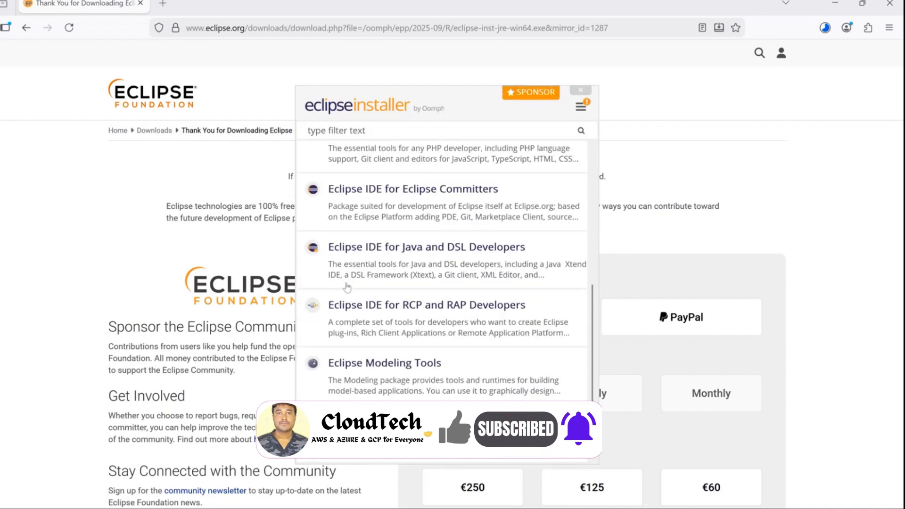
{"action": "scroll", "coordinate": [414, 243], "scroll_direction": "up", "scroll_amount": 5}
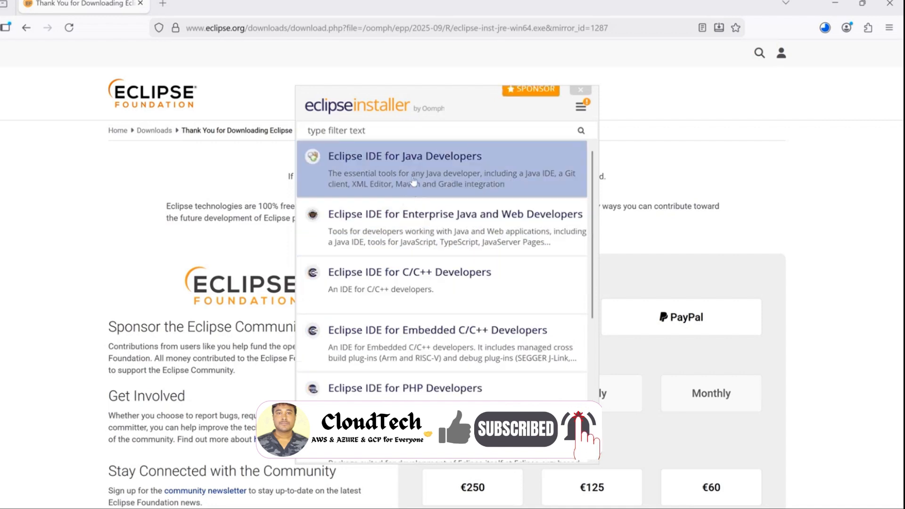
{"action": "left_click", "coordinate": [413, 236]}
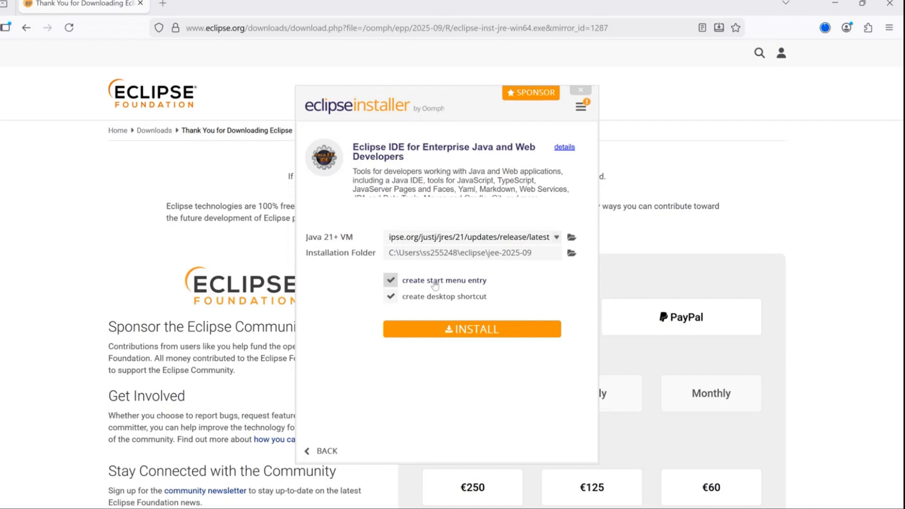
Try to install the package with the start menu entry and desktop shortcut turned off, and cancel the installation
{"action": "left_click", "coordinate": [390, 280]}
{"action": "left_click", "coordinate": [391, 296]}
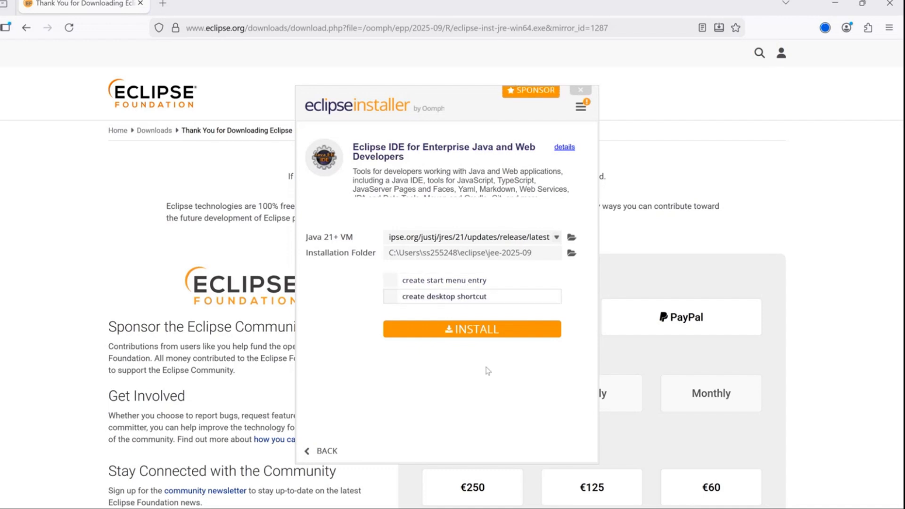
{"action": "left_click", "coordinate": [478, 331]}
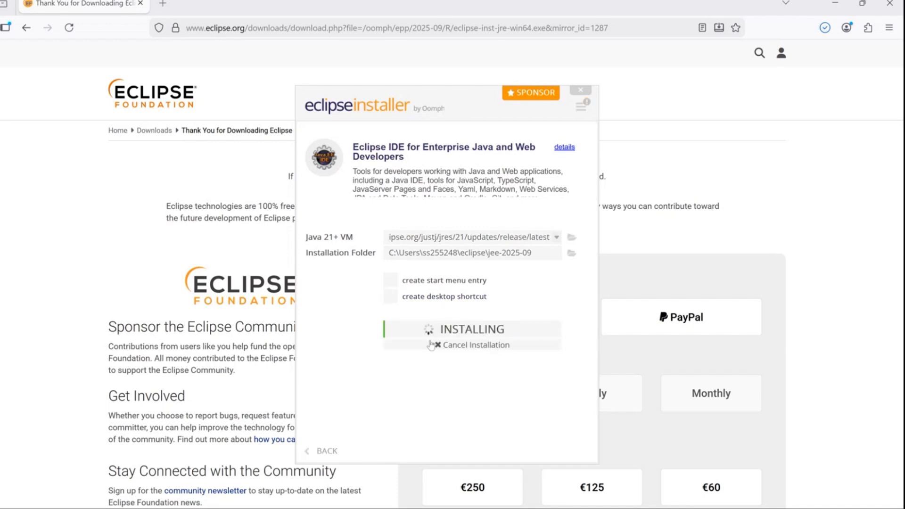
{"action": "left_click", "coordinate": [461, 347]}
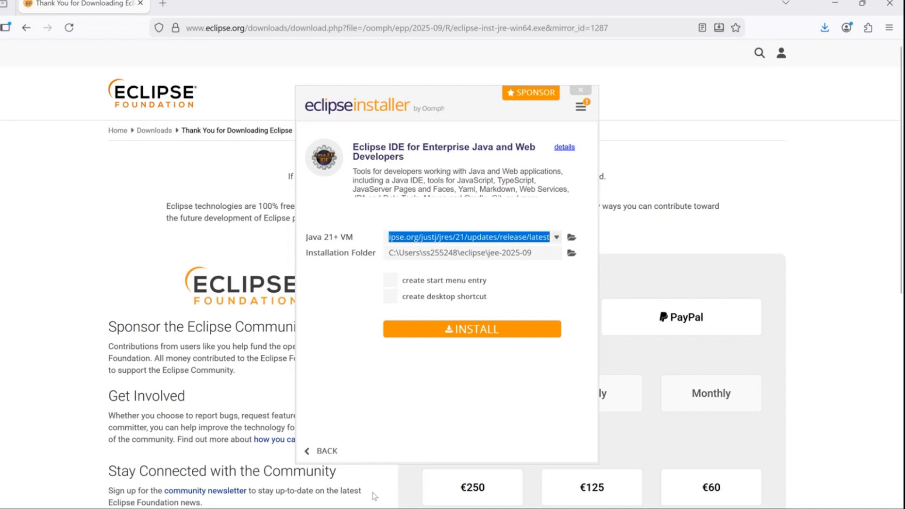
Launch the installed Eclipse IDE for Java Developers - 2025-09 with C:\LearnTech as the workspace
{"action": "left_click", "coordinate": [374, 508]}
{"action": "type", "text": "ec"}
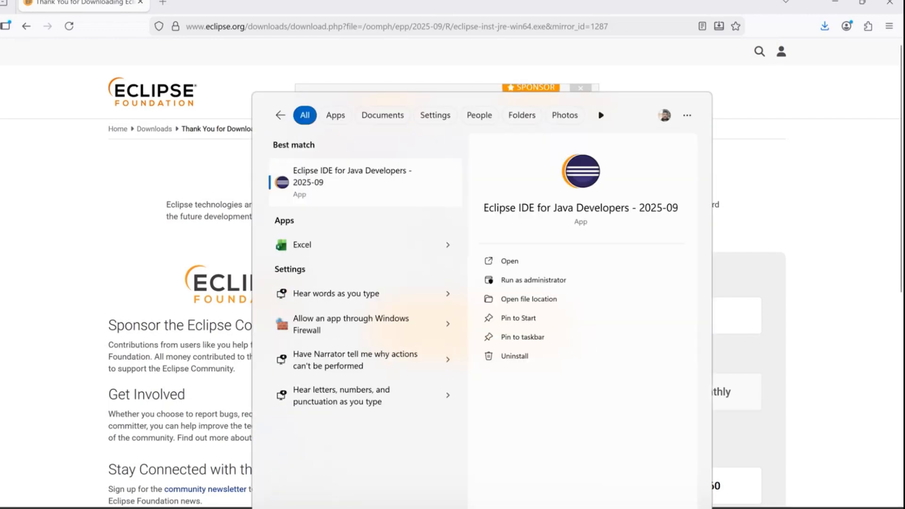
{"action": "left_click", "coordinate": [339, 183]}
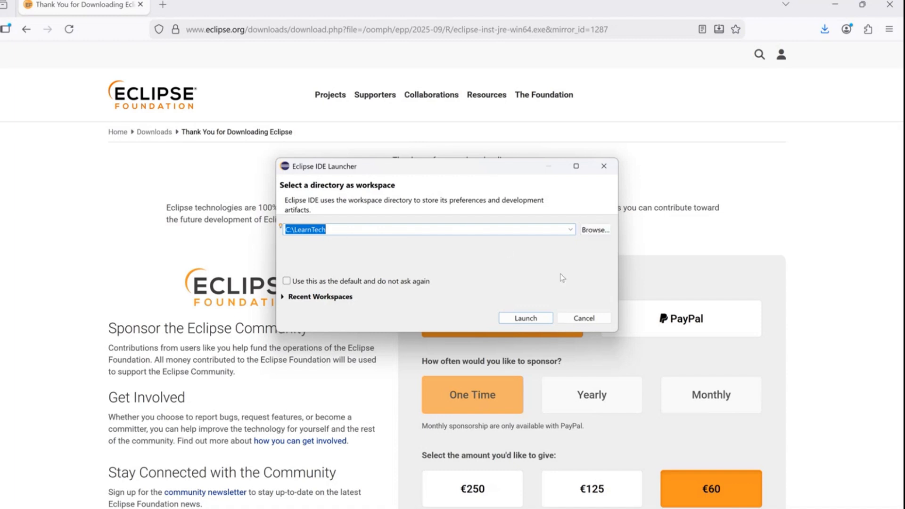
{"action": "left_click", "coordinate": [525, 319]}
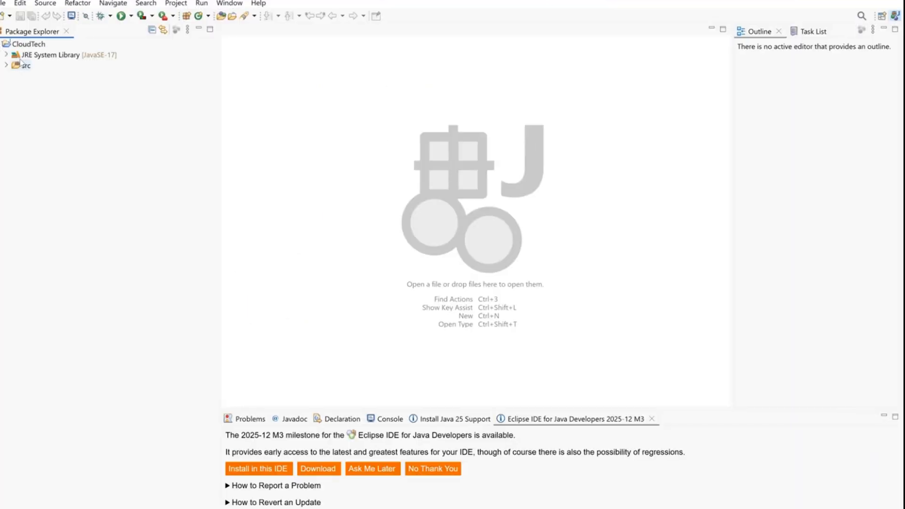
Create a Java package named org.cloudtech in the CloudTech project's src folder
{"action": "left_click", "coordinate": [5, 66]}
{"action": "left_click", "coordinate": [26, 68]}
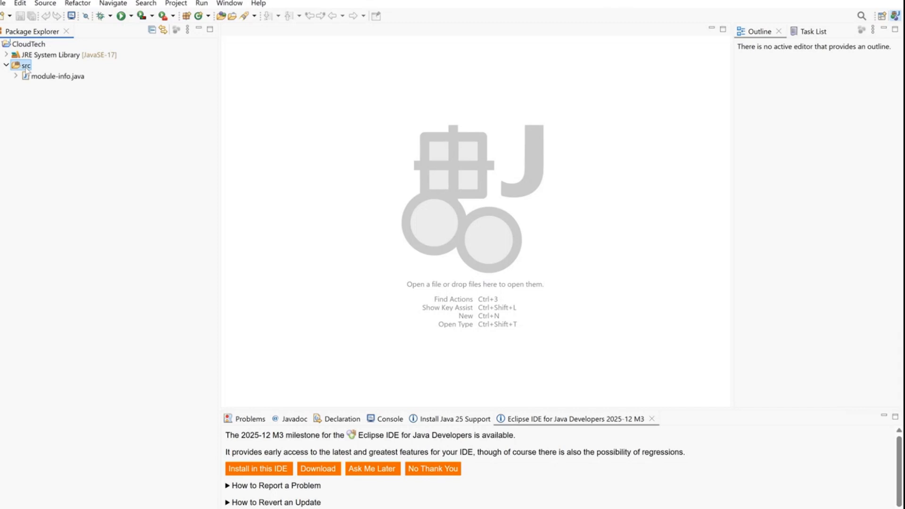
{"action": "right_click", "coordinate": [27, 69]}
{"action": "mouse_move", "coordinate": [66, 75]}
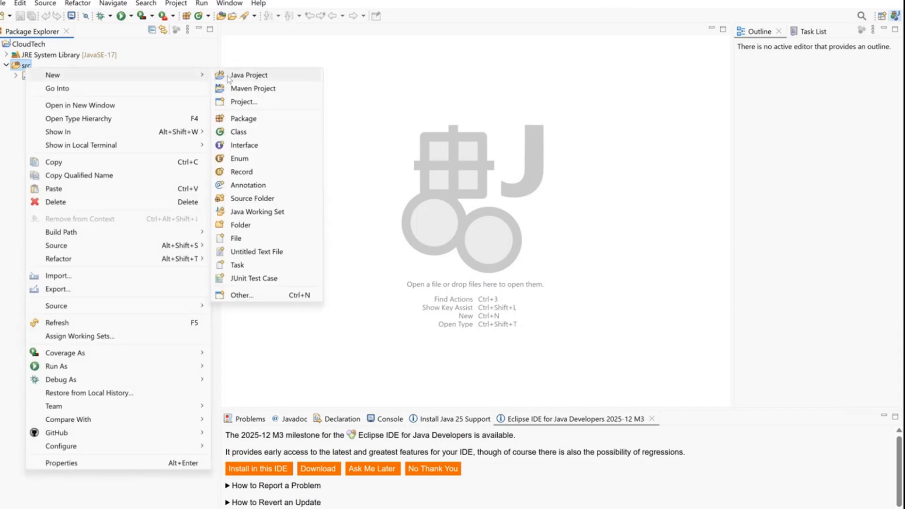
{"action": "left_click", "coordinate": [251, 120]}
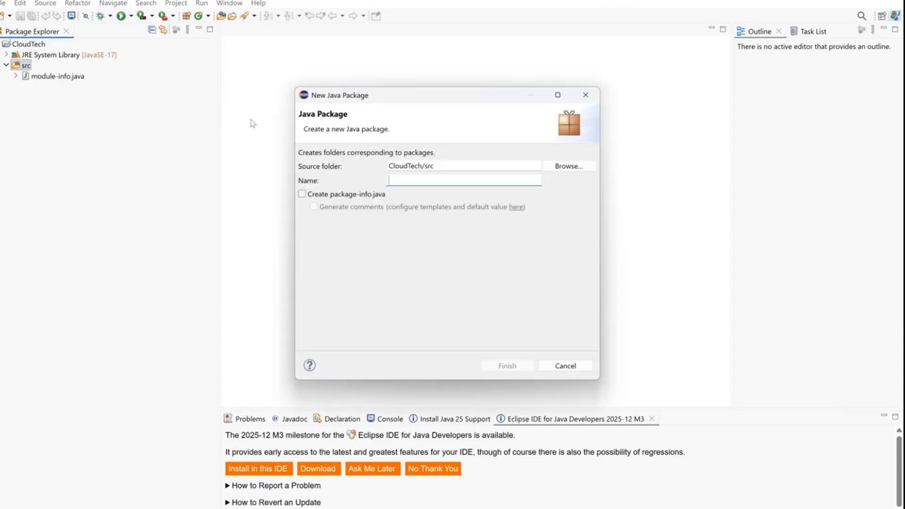
{"action": "type", "text": "org."}
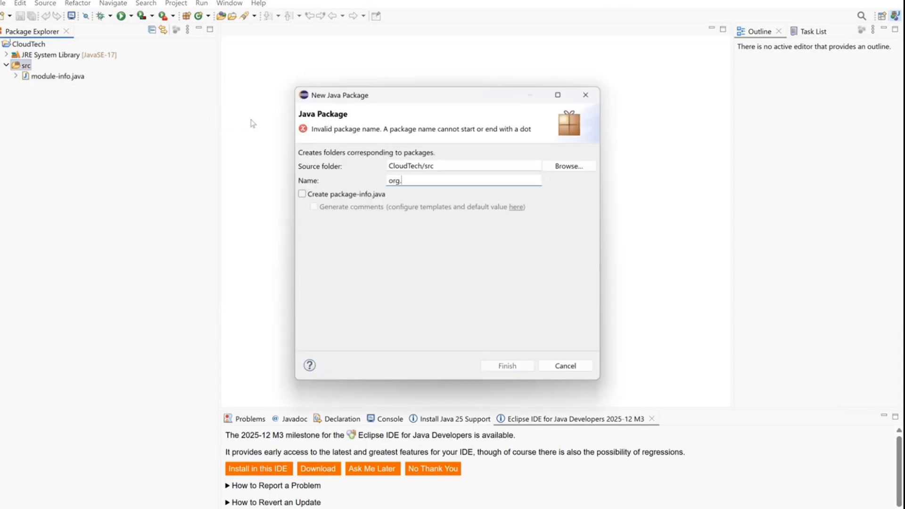
{"action": "type", "text": "cloudtech"}
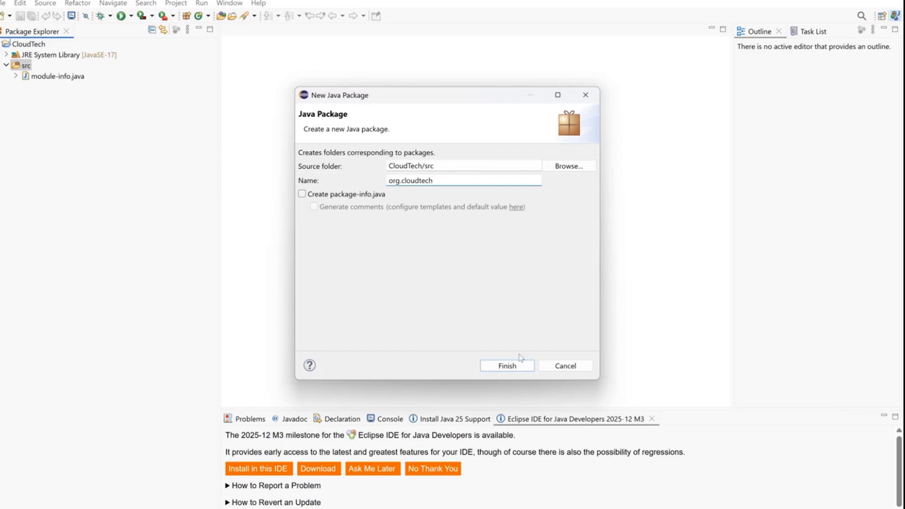
{"action": "left_click", "coordinate": [509, 366]}
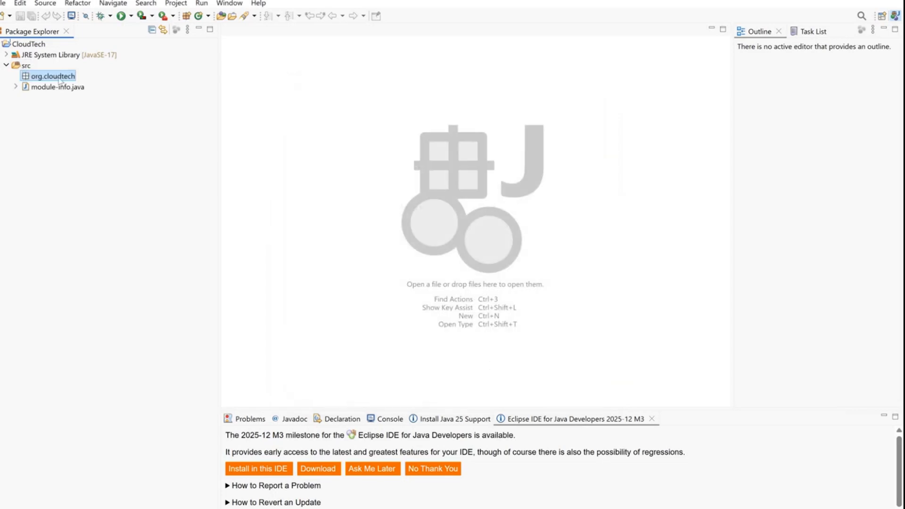
Create a public class named WelcomeCloudtEch in the org.cloudtech package, including a public static void main method stub
{"action": "right_click", "coordinate": [60, 80]}
{"action": "mouse_move", "coordinate": [88, 85]}
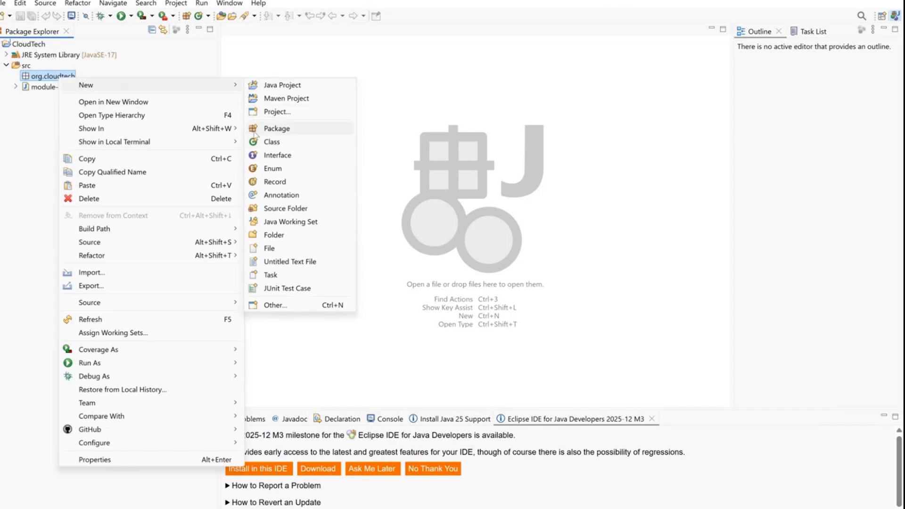
{"action": "left_click", "coordinate": [278, 143]}
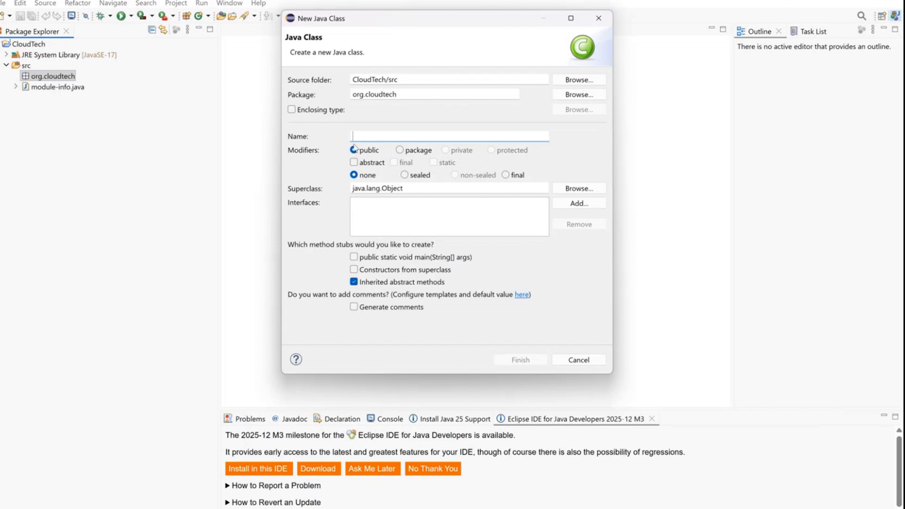
{"action": "type", "text": "We"}
{"action": "key", "text": "BackSpace"}
{"action": "type", "text": "We"}
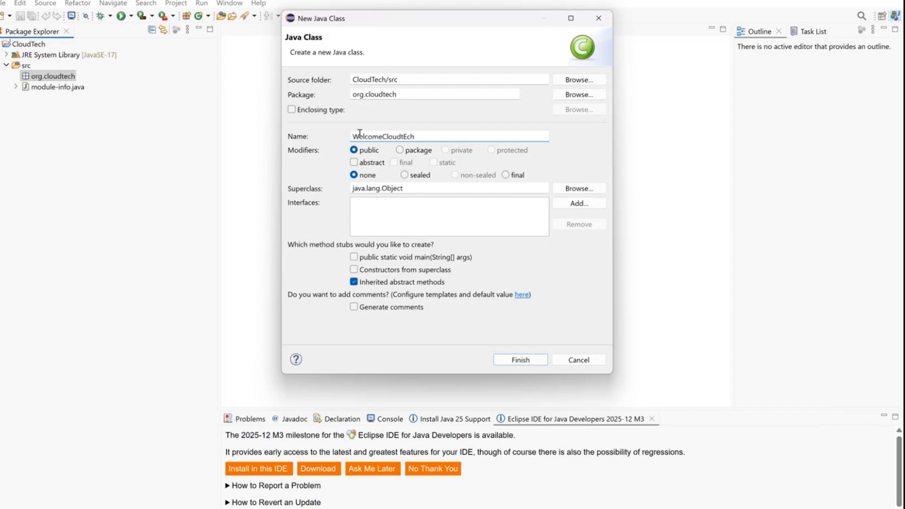
{"action": "left_click", "coordinate": [382, 258]}
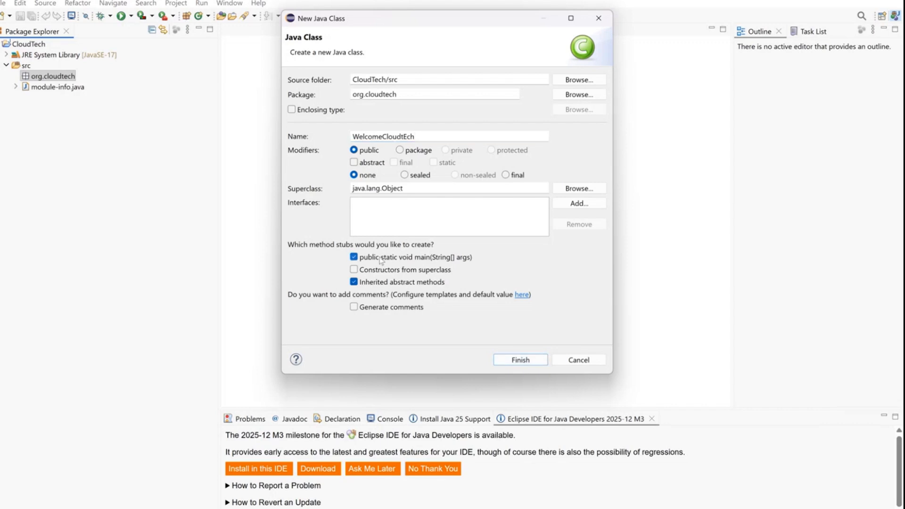
{"action": "left_click", "coordinate": [509, 360]}
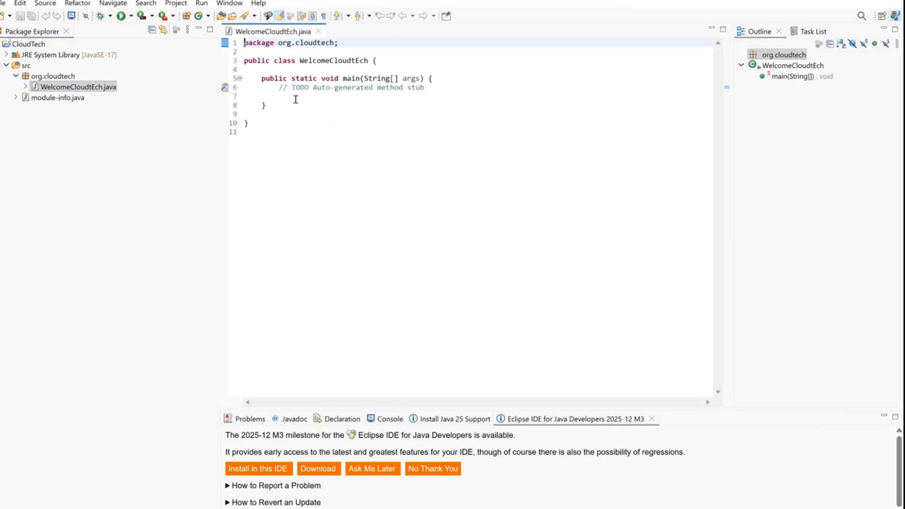
Add a System.out.println statement to the main method that prints "Welcome to cloud Tech demo"
{"action": "left_click", "coordinate": [289, 98]}
{"action": "type", "text": "sy"}
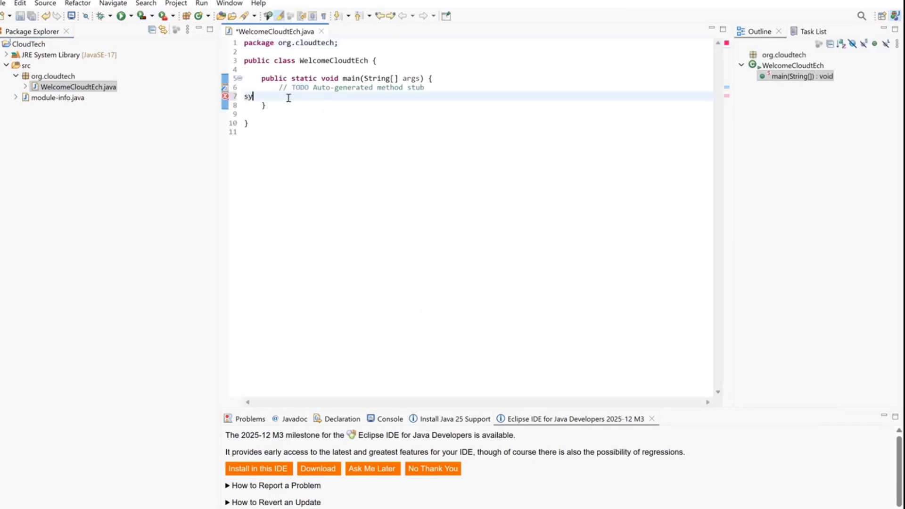
{"action": "type", "text": "s"}
{"action": "key", "text": "ctrl+space"}
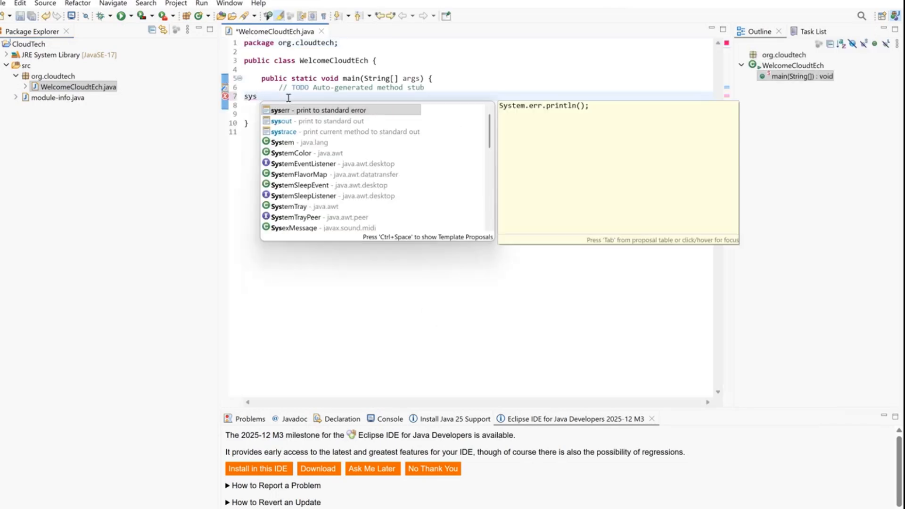
{"action": "type", "text": "out"}
{"action": "key", "text": "Return"}
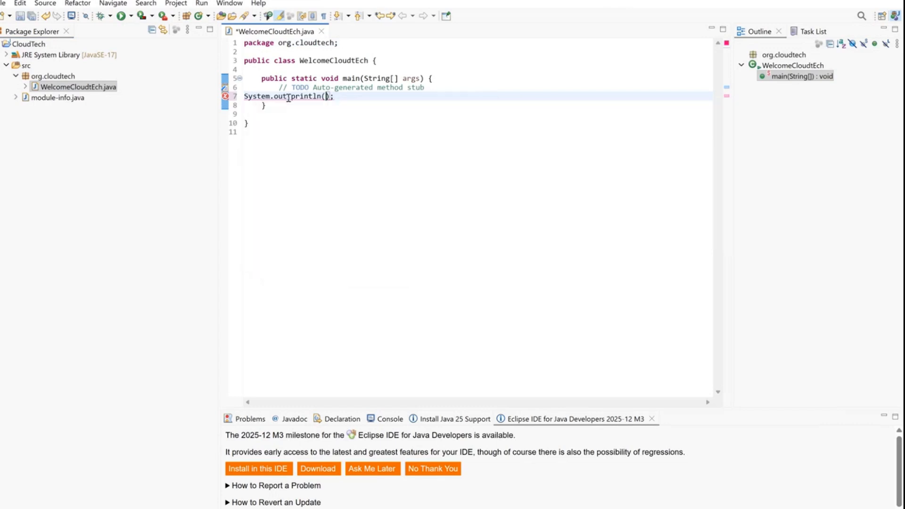
{"action": "type", "text": "\"Welco"}
{"action": "type", "text": "me to cl"}
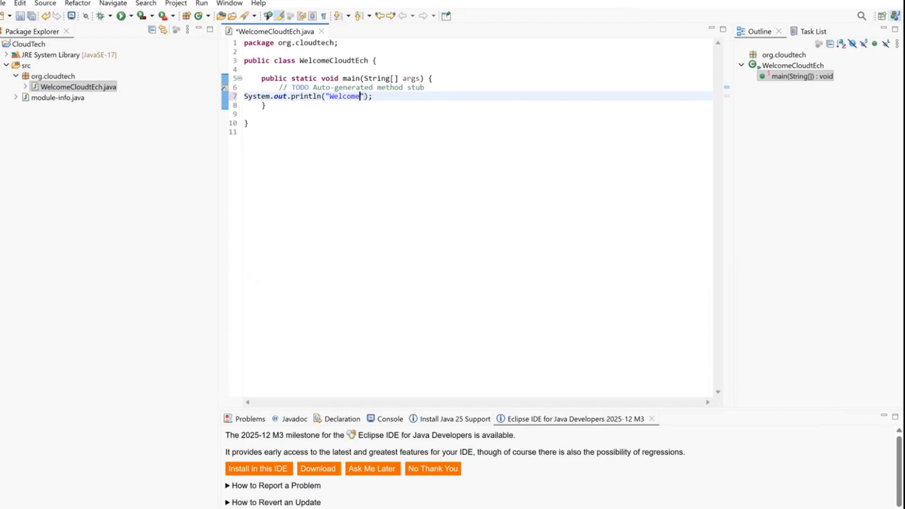
{"action": "type", "text": "ouds"}
{"action": "key", "text": "BackSpace"}
{"action": "type", "text": "Tech demo"}
{"action": "left_click", "coordinate": [288, 121]}
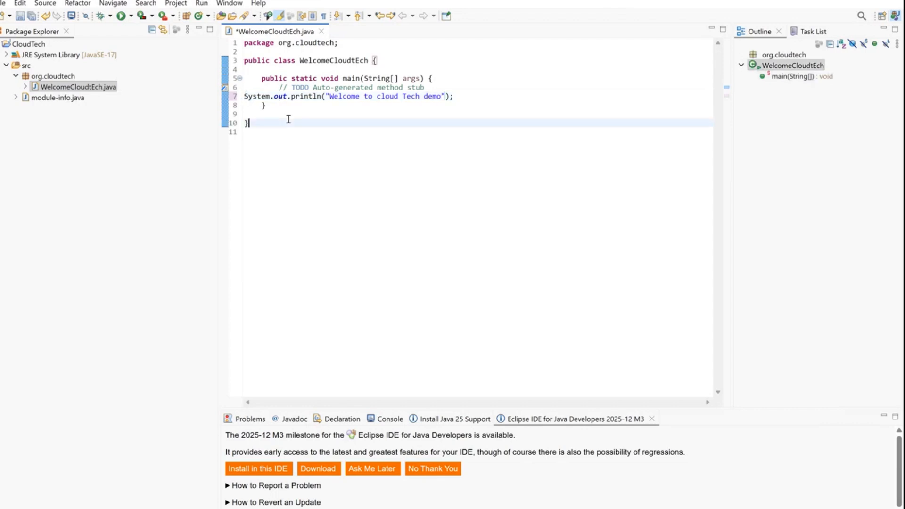
Auto-format the main method in WelcomeCloudtEch.java so its print statement is indented, and save the file
{"action": "left_click_drag", "start_coordinate": [263, 76], "coordinate": [269, 110]}
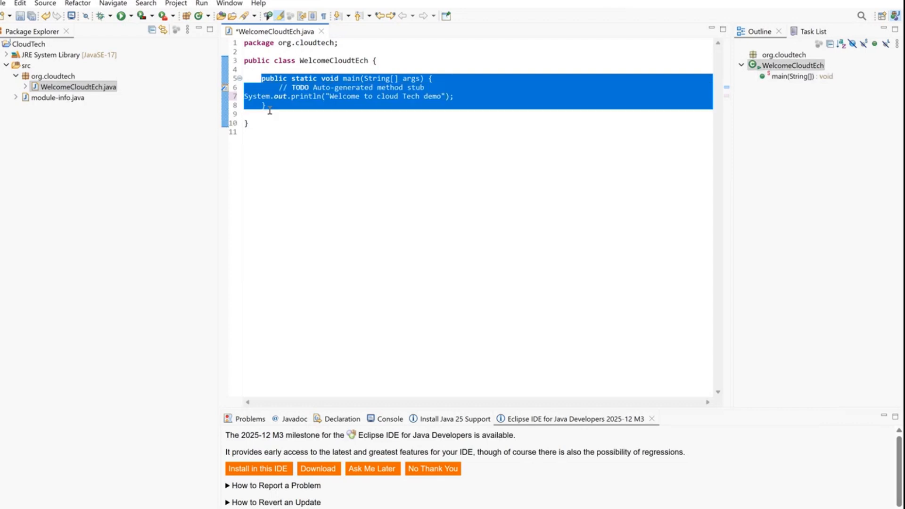
{"action": "key", "text": "ctrl+shift+f"}
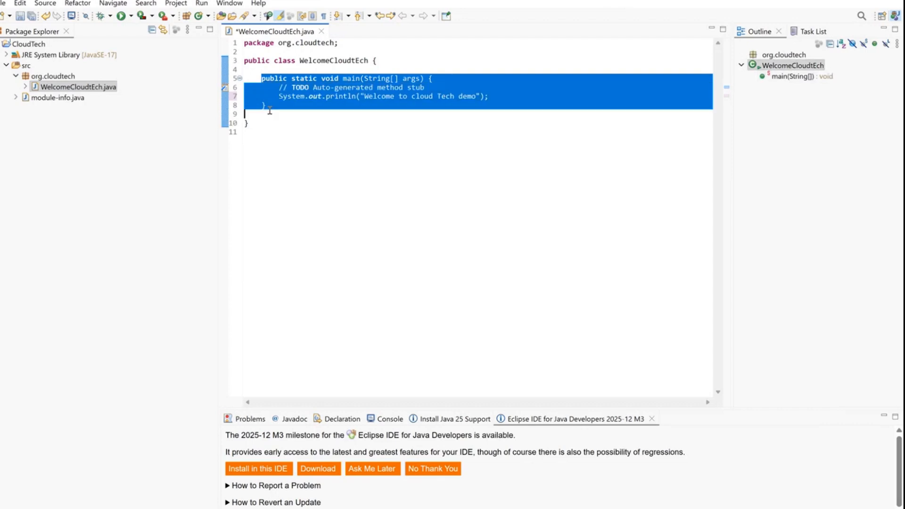
{"action": "left_click", "coordinate": [282, 106]}
{"action": "key", "text": "ctrl+s"}
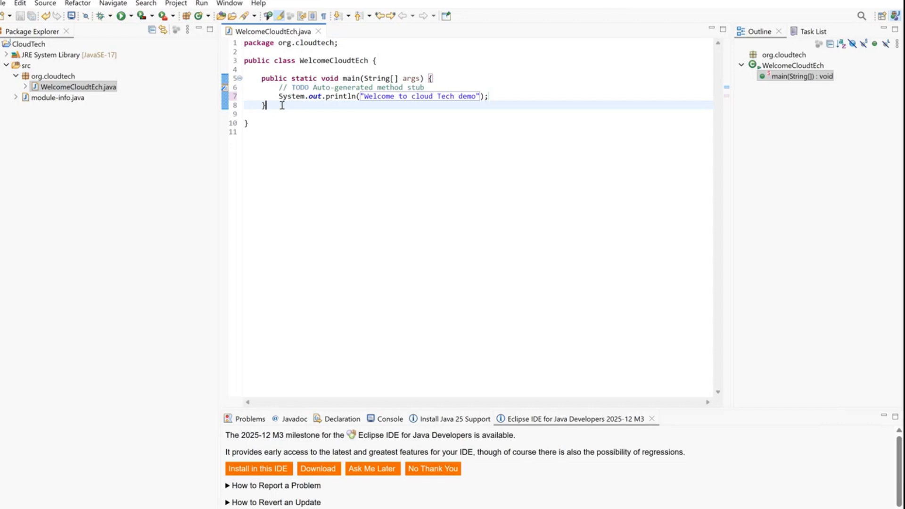
{"action": "left_click", "coordinate": [523, 67]}
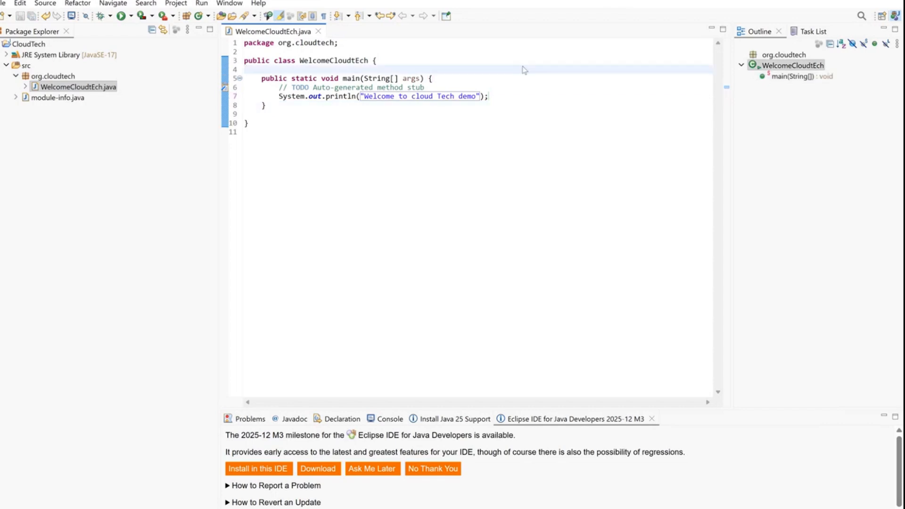
{"action": "right_click", "coordinate": [523, 70]}
{"action": "left_click", "coordinate": [432, 146]}
Insert a blank line above the println statement and remove the indentation before that statement and the main method declaration
{"action": "left_click", "coordinate": [279, 97]}
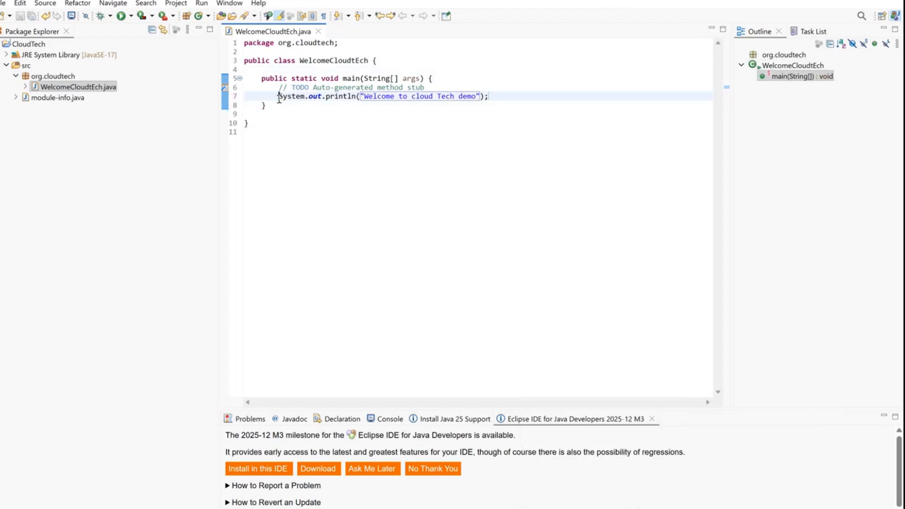
{"action": "key", "text": "Return"}
{"action": "key", "text": "BackSpace"}
{"action": "key", "text": "BackSpace"}
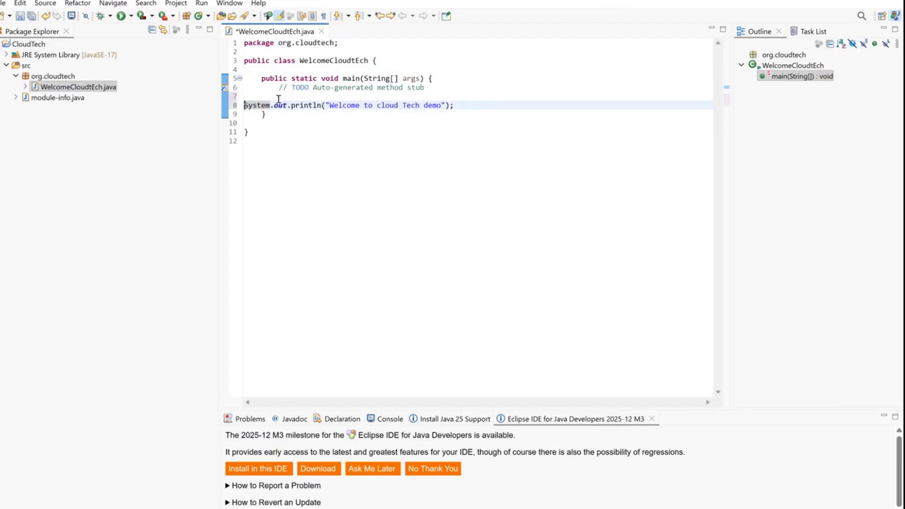
{"action": "left_click", "coordinate": [261, 78]}
{"action": "key", "text": "BackSpace"}
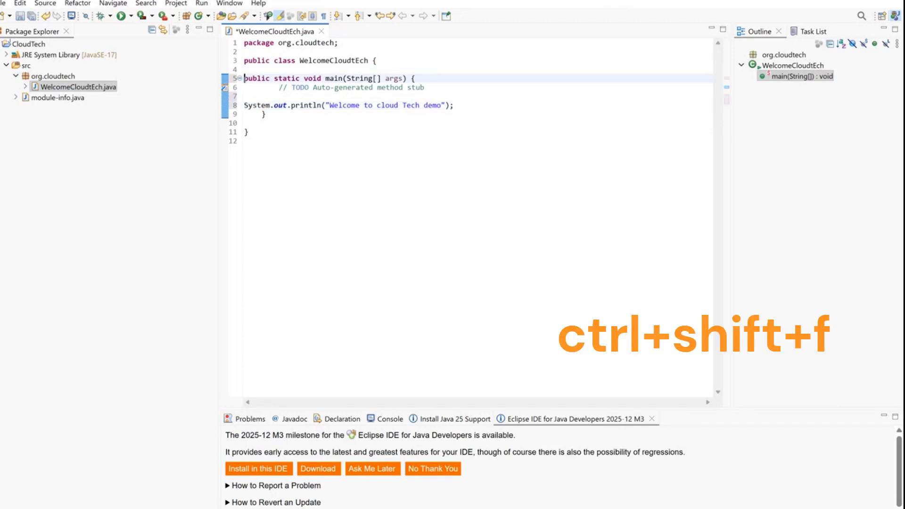
Reformat the whole main method to restore its code indentation and save WelcomeCloudtEch.java
{"action": "left_click_drag", "start_coordinate": [297, 124], "coordinate": [228, 84]}
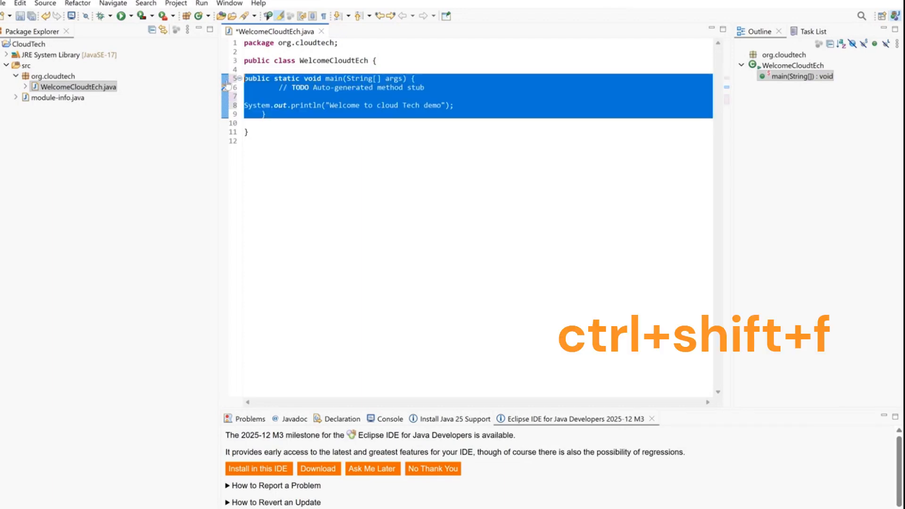
{"action": "key", "text": "ctrl+shift+f"}
{"action": "left_click", "coordinate": [280, 112]}
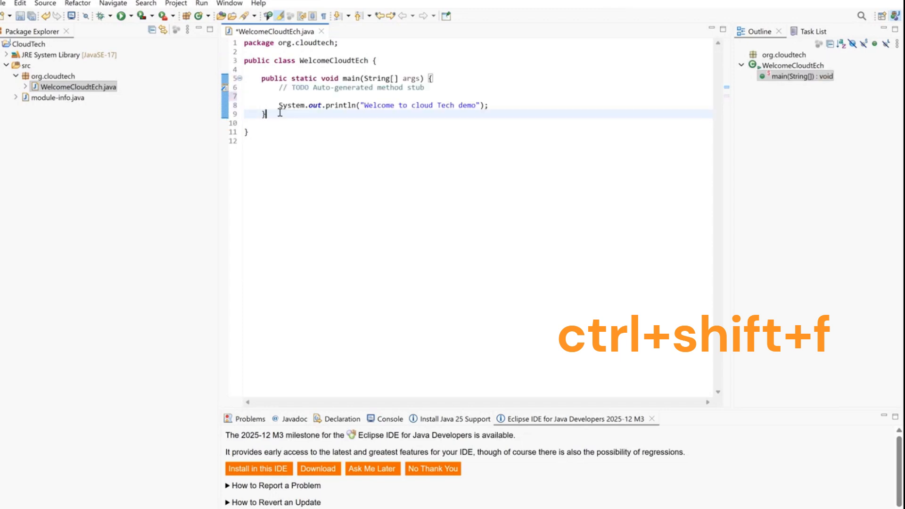
{"action": "key", "text": "ctrl+s"}
Run the WelcomeCloudtEch class as a Java application and go to its console output
{"action": "right_click", "coordinate": [280, 114]}
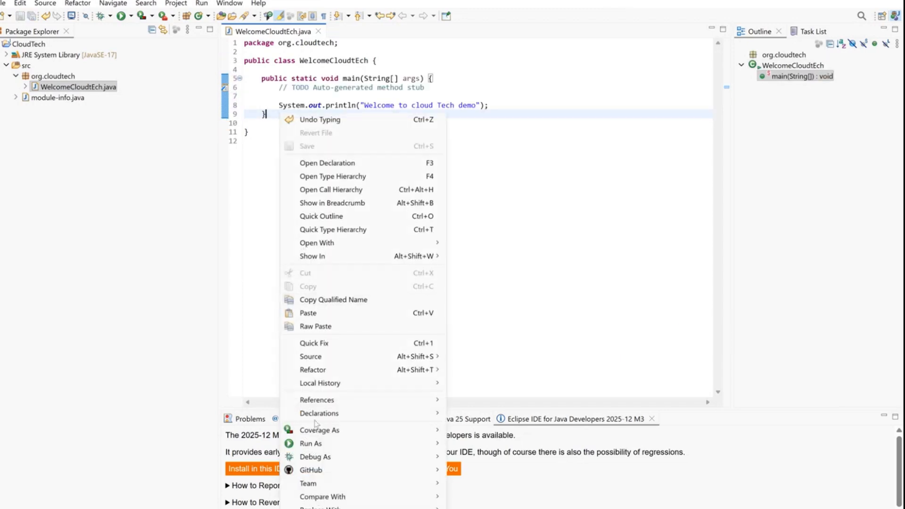
{"action": "mouse_move", "coordinate": [317, 445]}
{"action": "left_click", "coordinate": [485, 442]}
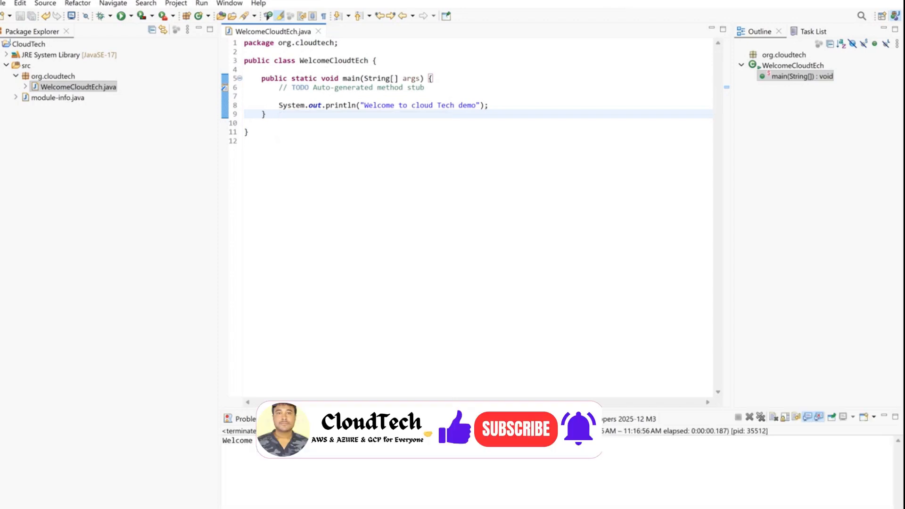
{"action": "left_click", "coordinate": [237, 449]}
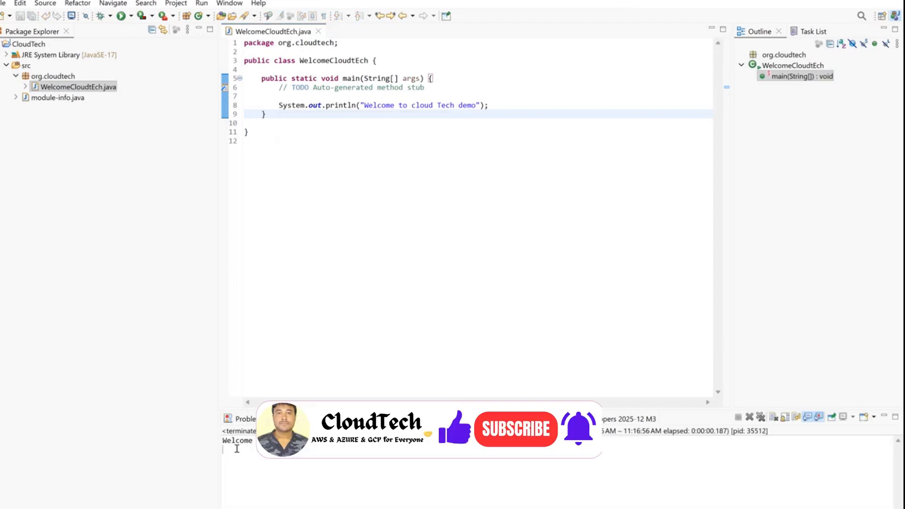